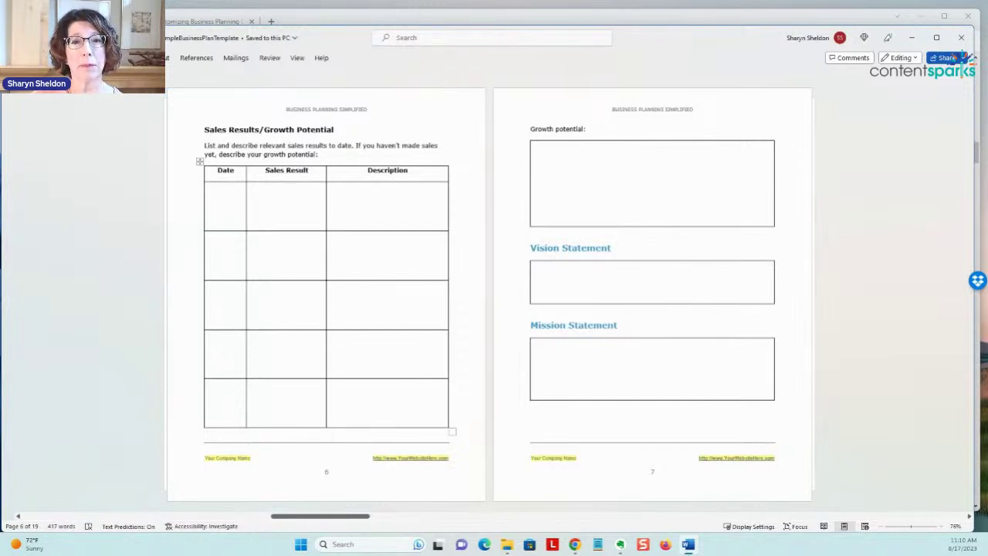
Review the business plan template's pages from Sales Results/Growth Potential through Market Analysis, Marketing Plan, Operations and Financial Plan to Evaluation and Review.
{"action": "scroll", "coordinate": [489, 294], "scroll_direction": "down", "scroll_amount": 1}
{"action": "scroll", "coordinate": [488, 293], "scroll_direction": "down", "scroll_amount": 1}
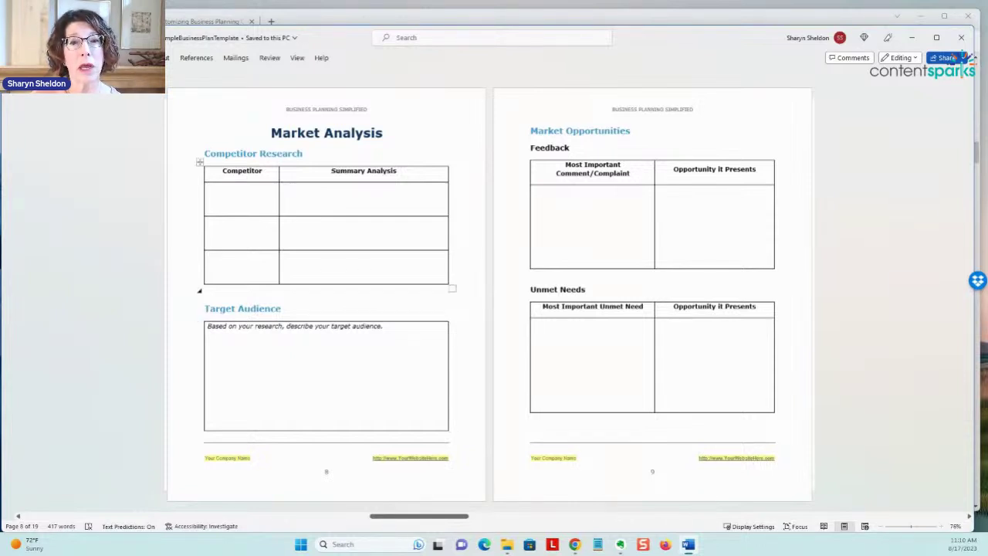
{"action": "scroll", "coordinate": [486, 293], "scroll_direction": "down", "scroll_amount": 1}
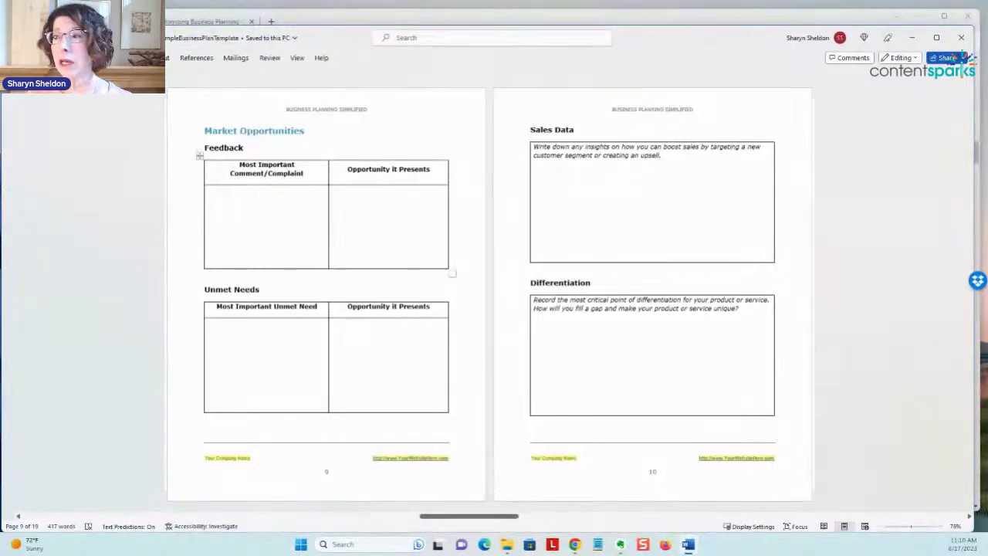
{"action": "scroll", "coordinate": [494, 294], "scroll_direction": "down", "scroll_amount": 1}
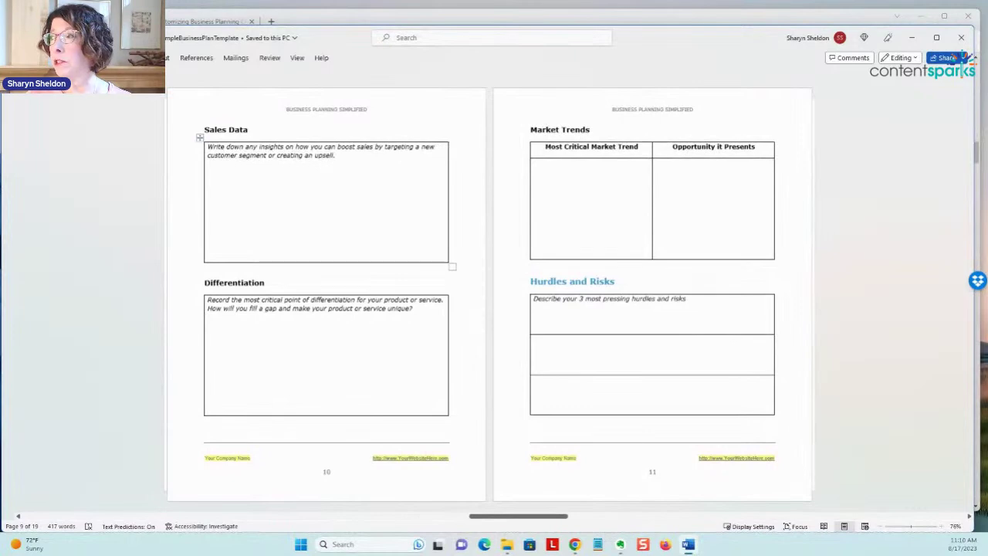
{"action": "scroll", "coordinate": [494, 293], "scroll_direction": "down", "scroll_amount": 1}
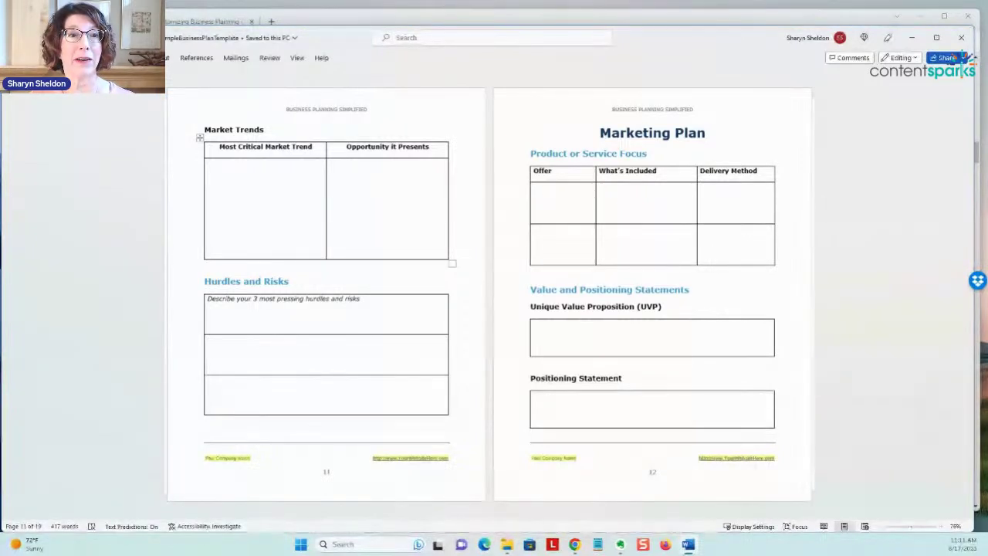
{"action": "scroll", "coordinate": [489, 293], "scroll_direction": "down", "scroll_amount": 1}
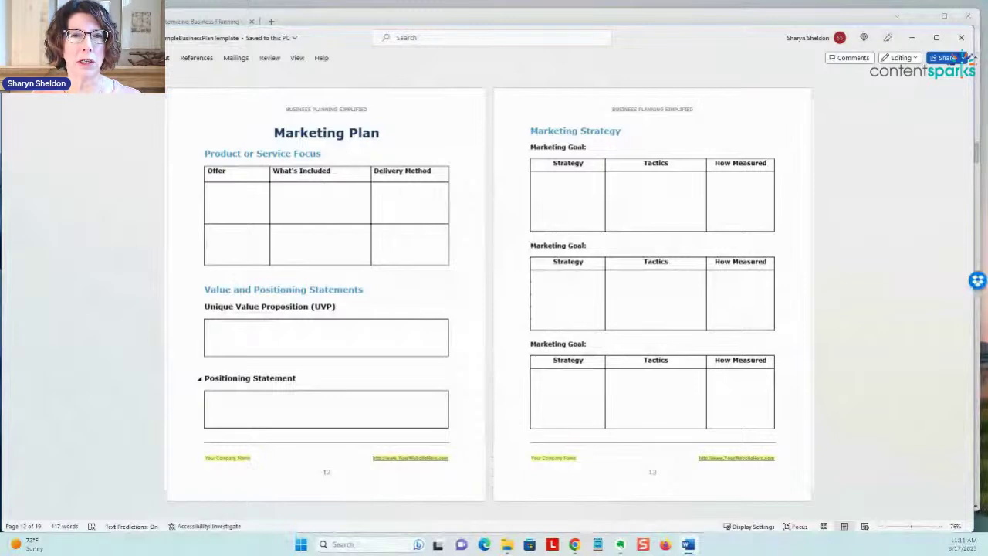
{"action": "scroll", "coordinate": [494, 294], "scroll_direction": "down", "scroll_amount": 1}
{"action": "scroll", "coordinate": [494, 294], "scroll_direction": "down", "scroll_amount": 1}
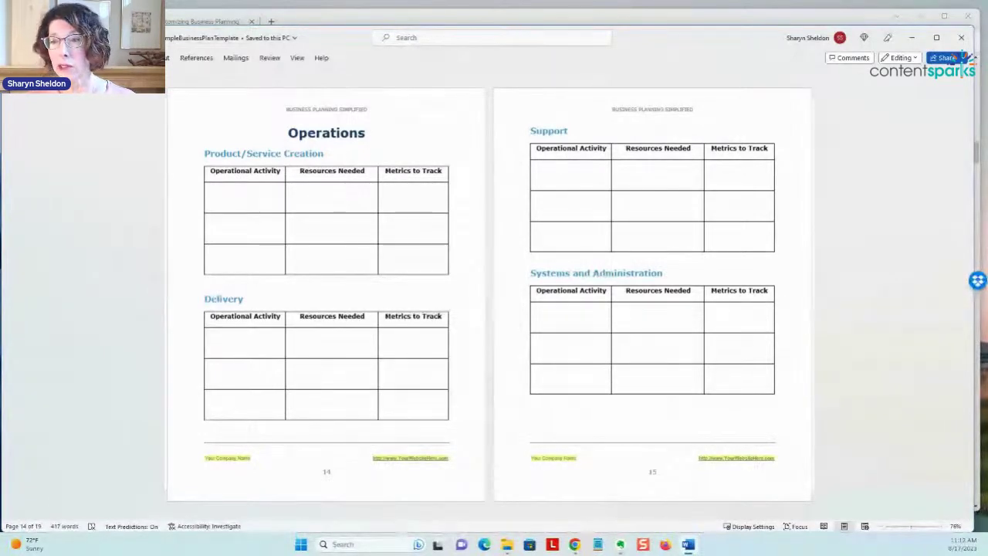
{"action": "scroll", "coordinate": [332, 340], "scroll_direction": "down", "scroll_amount": 1}
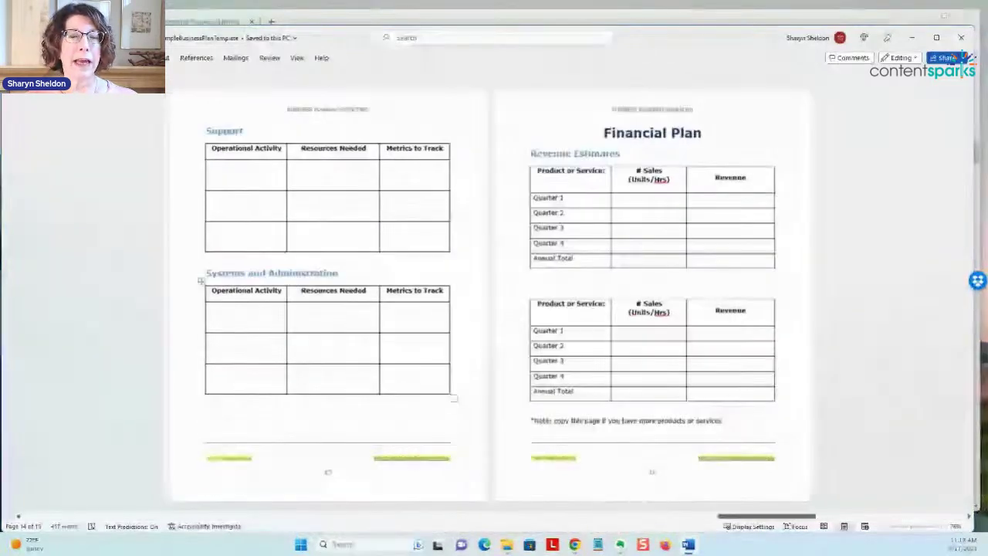
{"action": "scroll", "coordinate": [494, 293], "scroll_direction": "down", "scroll_amount": 1}
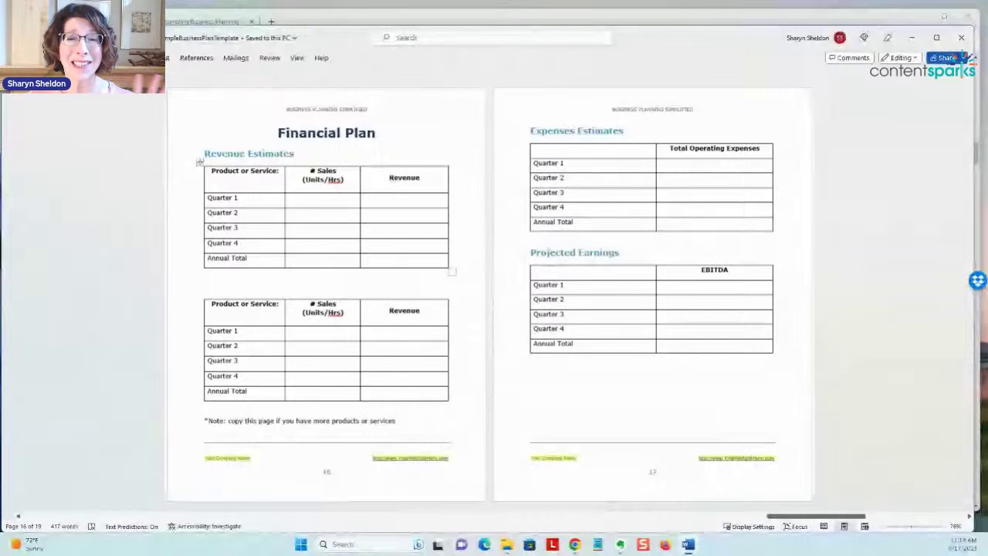
{"action": "scroll", "coordinate": [488, 293], "scroll_direction": "down", "scroll_amount": 2}
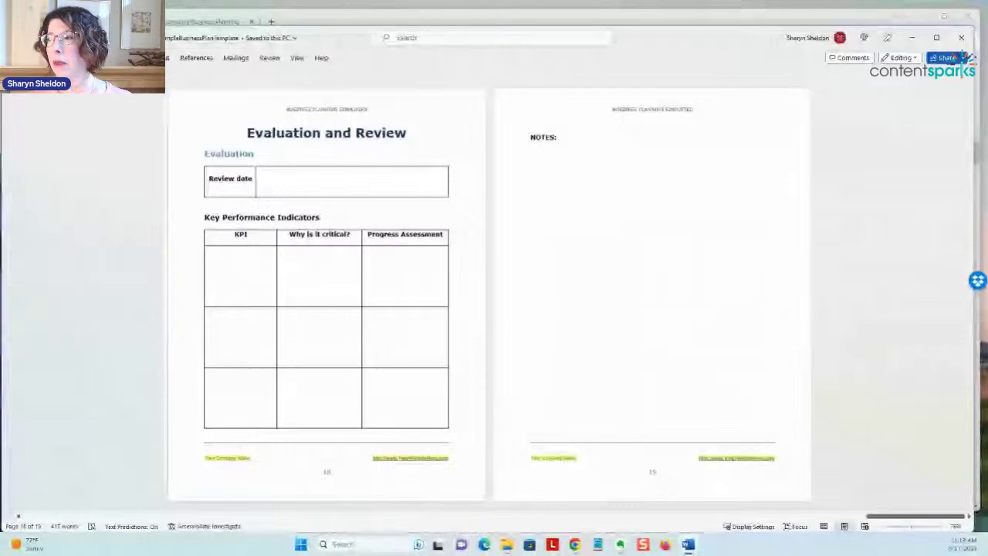
Go back to the Executive Summary pages near the template's beginning and close the document.
{"action": "scroll", "coordinate": [487, 293], "scroll_direction": "up", "scroll_amount": 7}
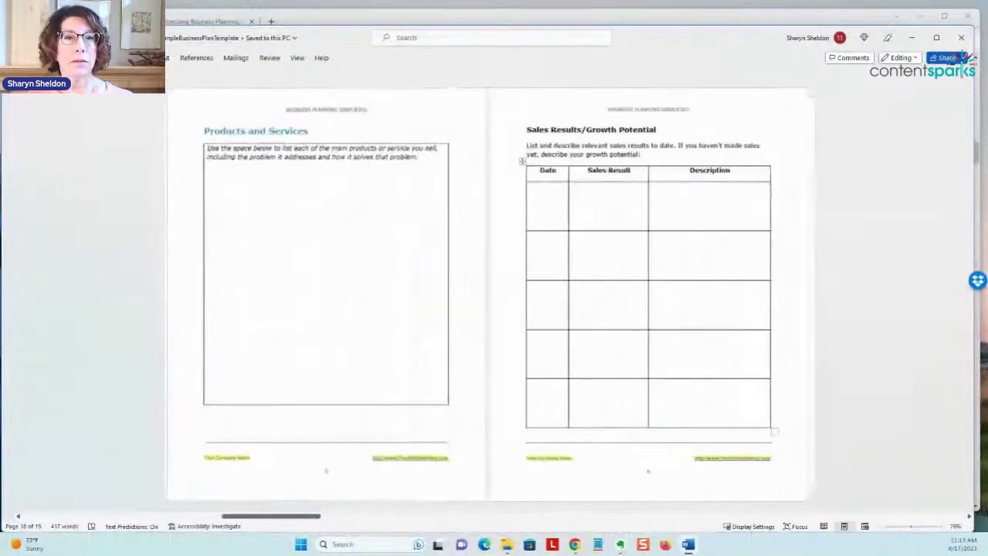
{"action": "scroll", "coordinate": [487, 293], "scroll_direction": "up", "scroll_amount": 8}
{"action": "scroll", "coordinate": [487, 293], "scroll_direction": "down", "scroll_amount": 1}
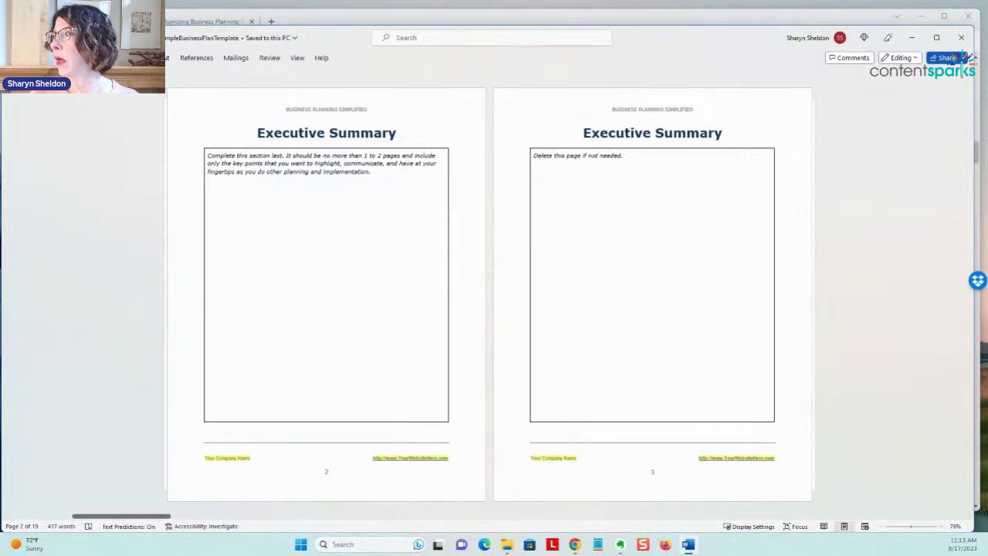
{"action": "left_click", "coordinate": [961, 37]}
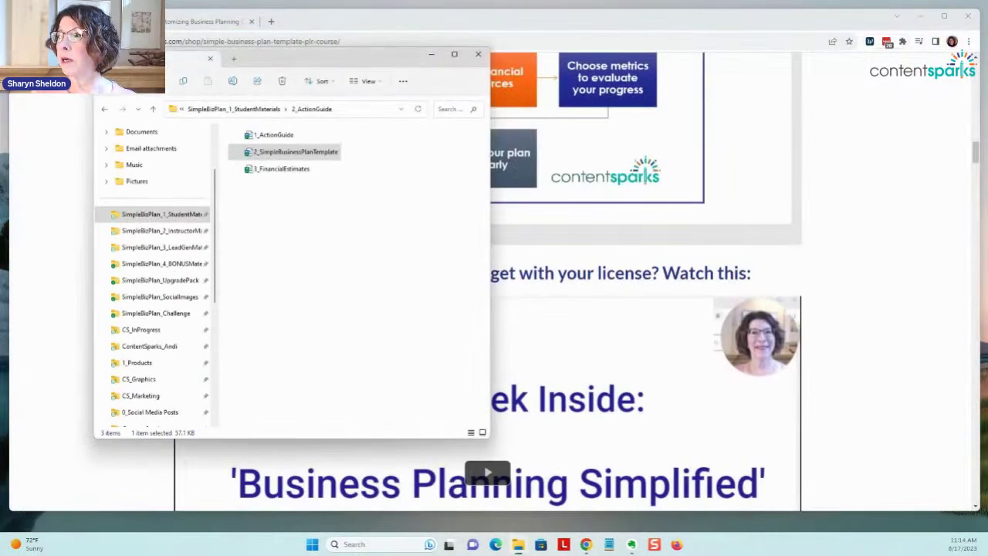
Select the 3_FinancialEstimates file in the 2_ActionGuide folder and go back up to the student materials folder.
{"action": "left_click", "coordinate": [305, 153]}
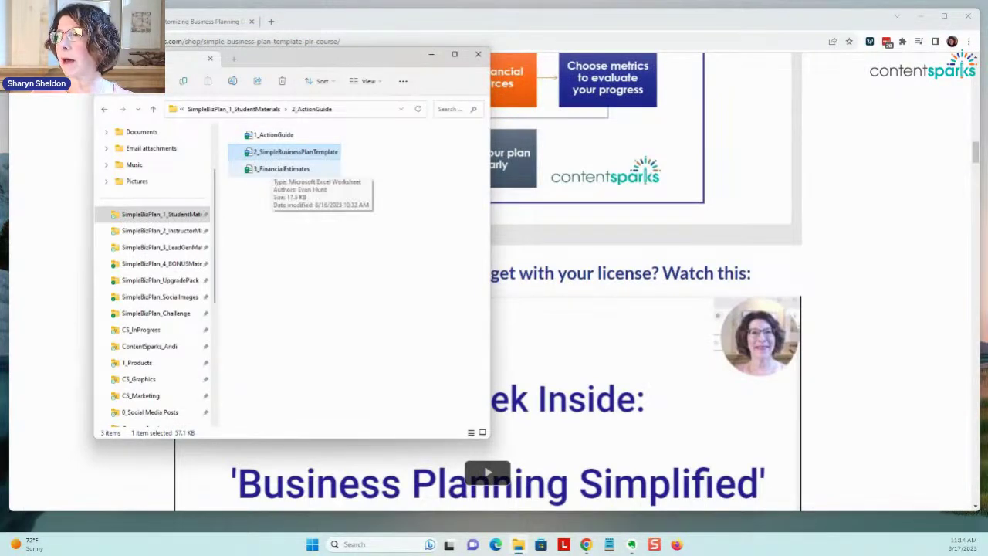
{"action": "left_click", "coordinate": [280, 168]}
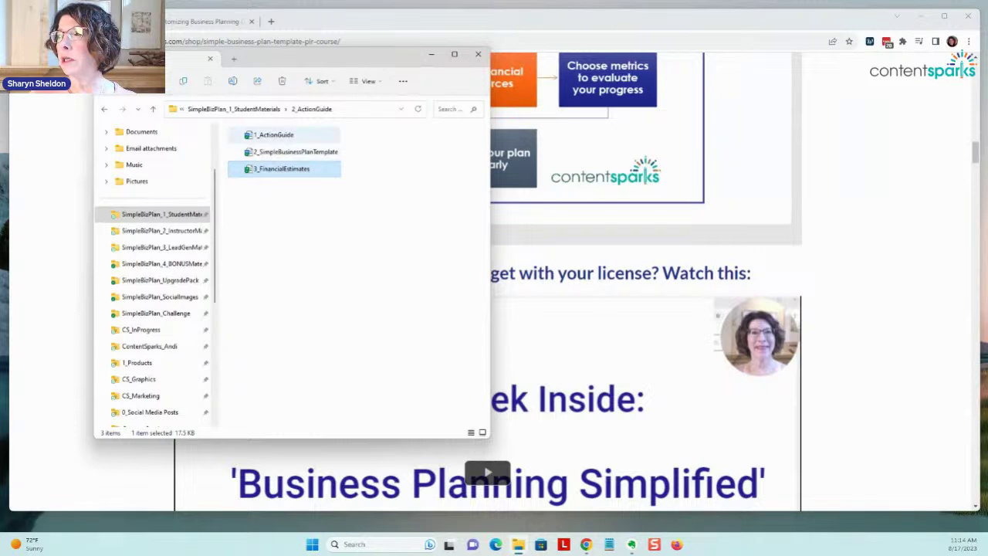
{"action": "key", "text": "alt+Up"}
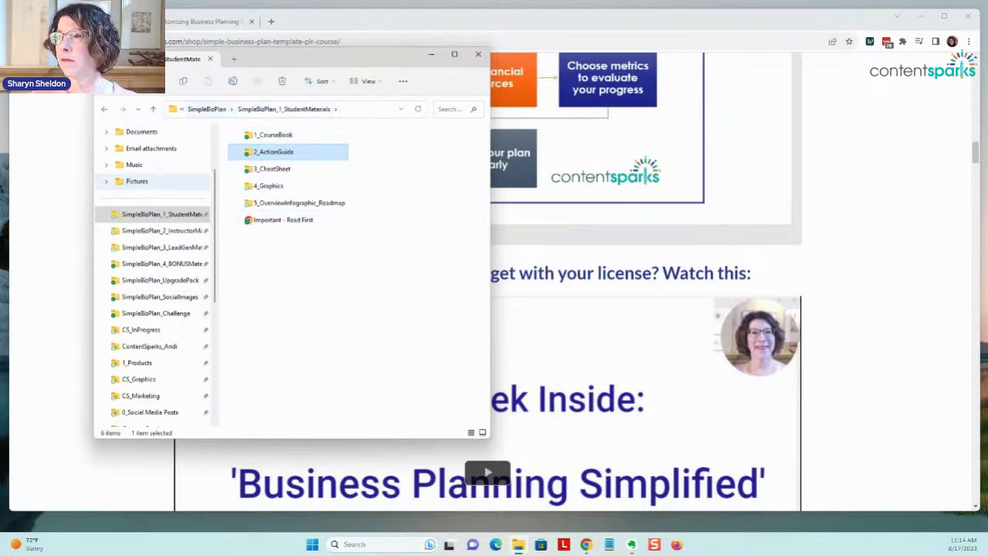
View the contents of the SimpleBizPlan instructor, lead generation and bonus materials folders, and return to the student materials folder.
{"action": "left_click", "coordinate": [161, 230]}
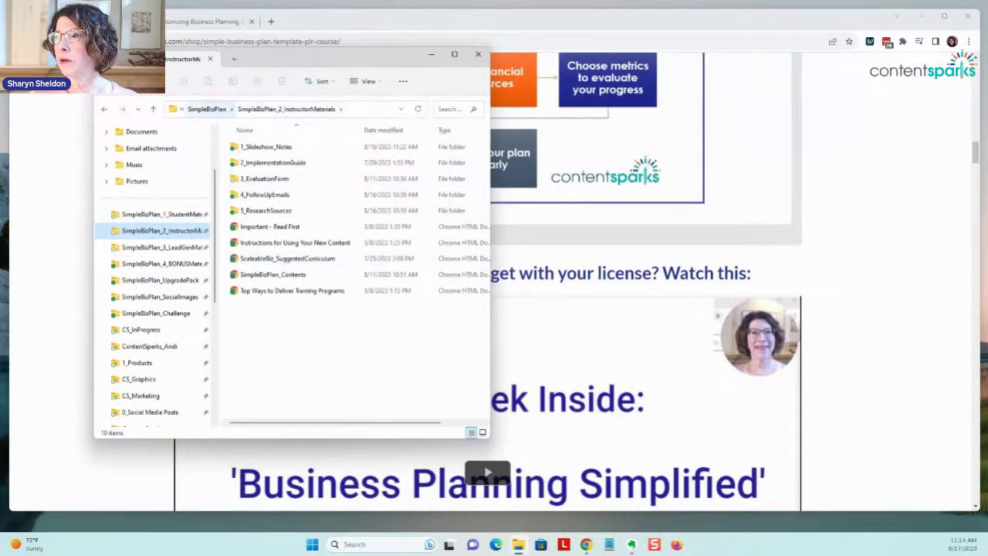
{"action": "left_click", "coordinate": [161, 247]}
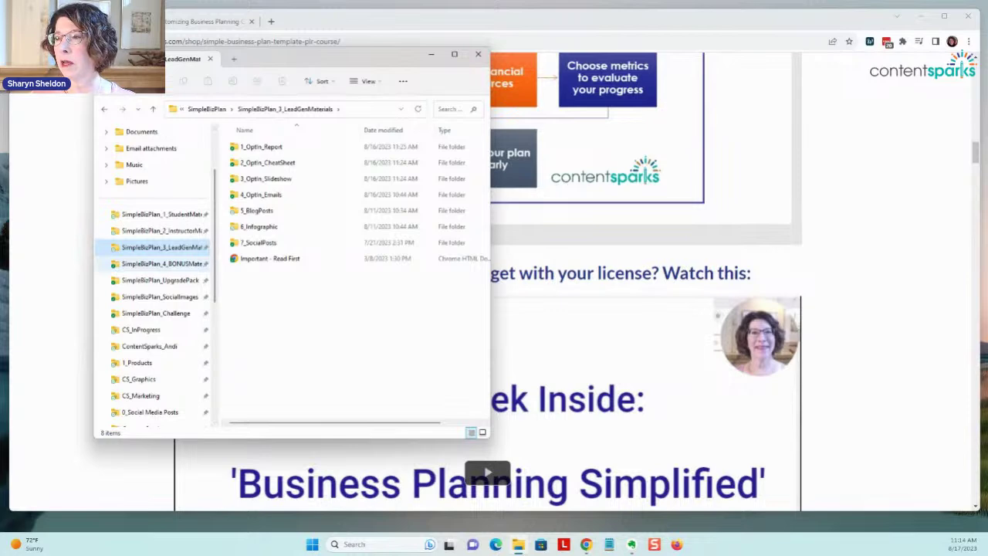
{"action": "left_click", "coordinate": [159, 263]}
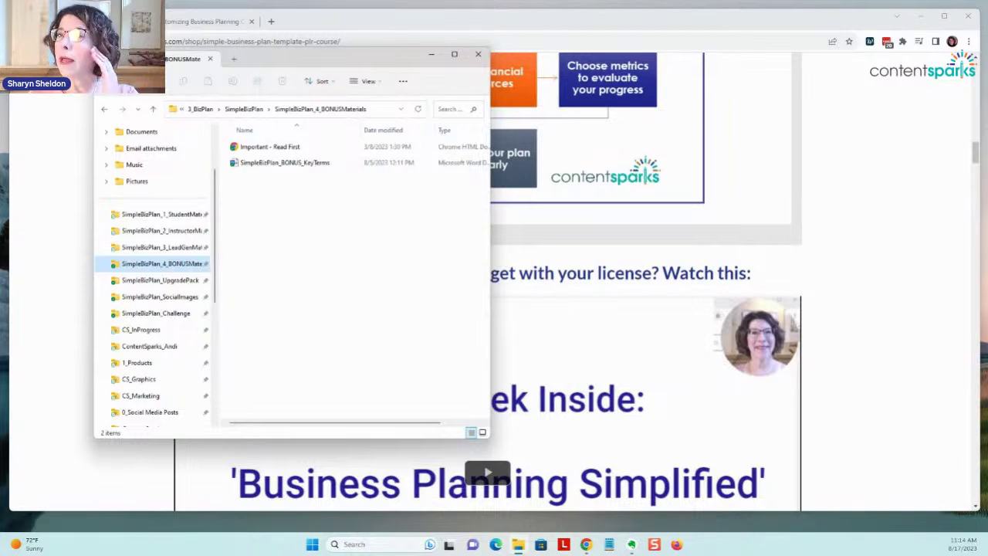
{"action": "left_click", "coordinate": [161, 213]}
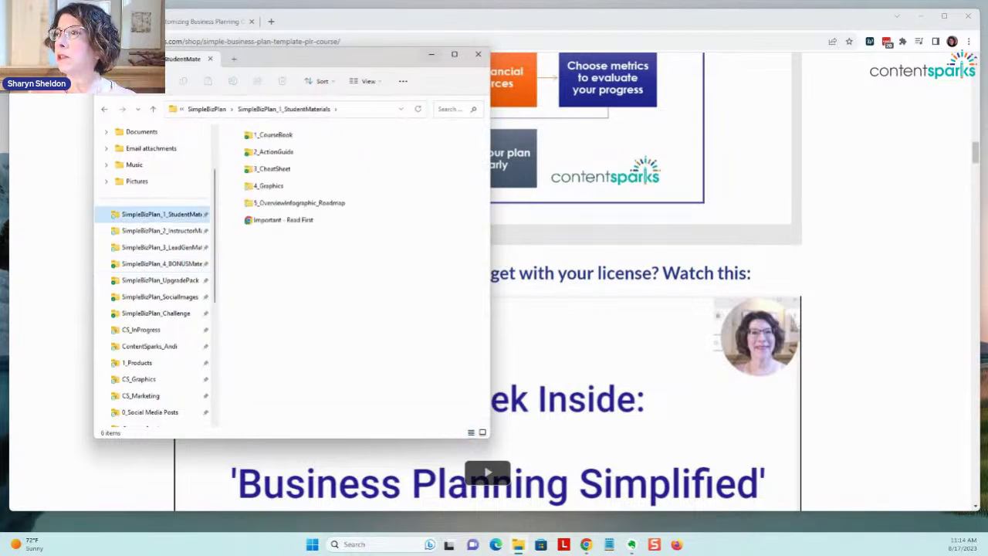
Switch to the ChatGPT conversation about customizing the business planning course and open the account's custom instructions.
{"action": "key", "text": "super+Down"}
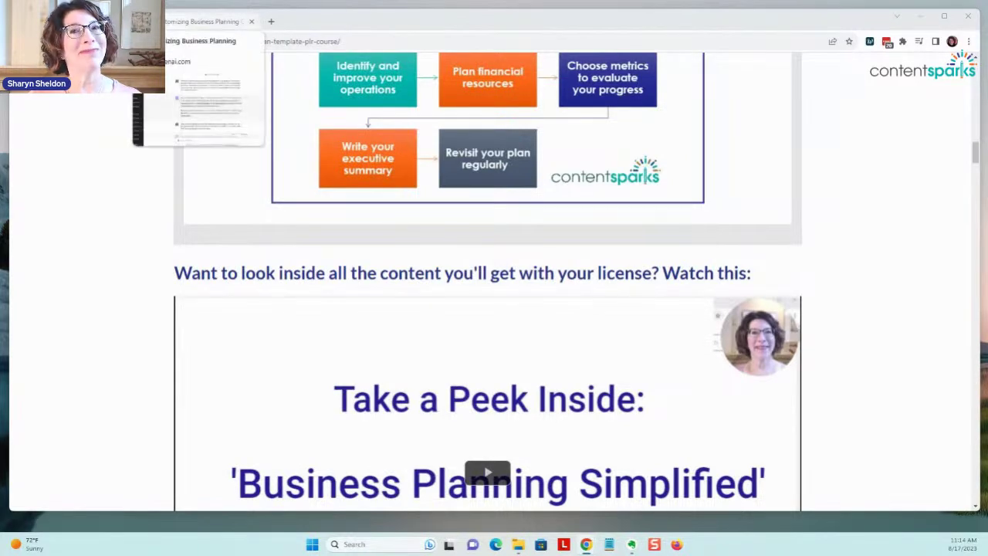
{"action": "left_click", "coordinate": [115, 21]}
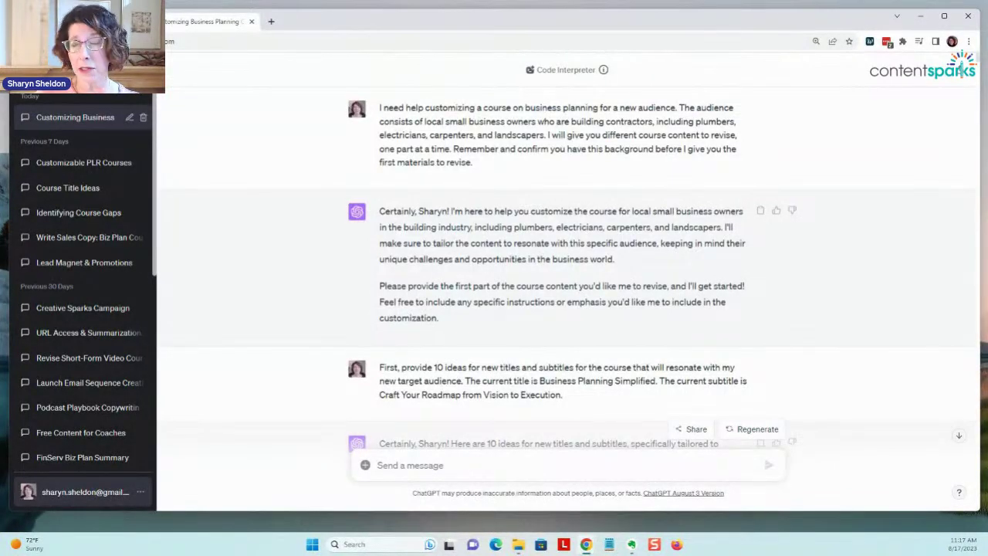
{"action": "left_click", "coordinate": [85, 492]}
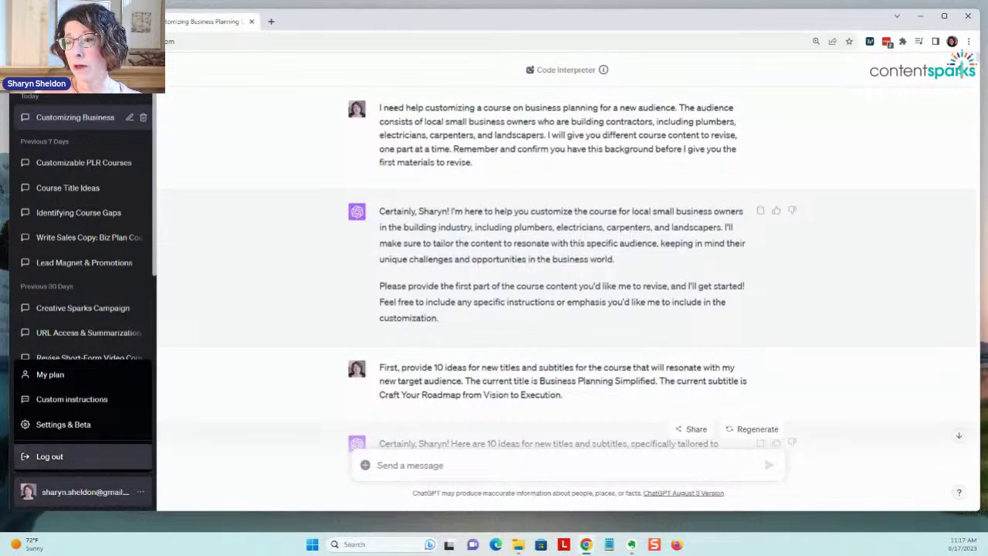
{"action": "left_click", "coordinate": [72, 399]}
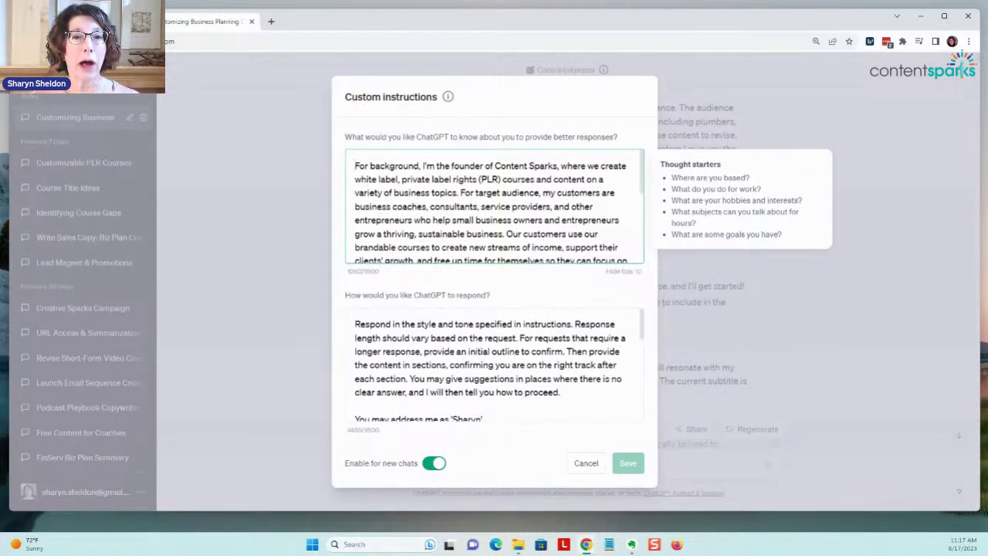
Read the custom instructions on what ChatGPT should know about the business, its audience and its tone, down to the end.
{"action": "scroll", "coordinate": [494, 207], "scroll_direction": "down", "scroll_amount": 1}
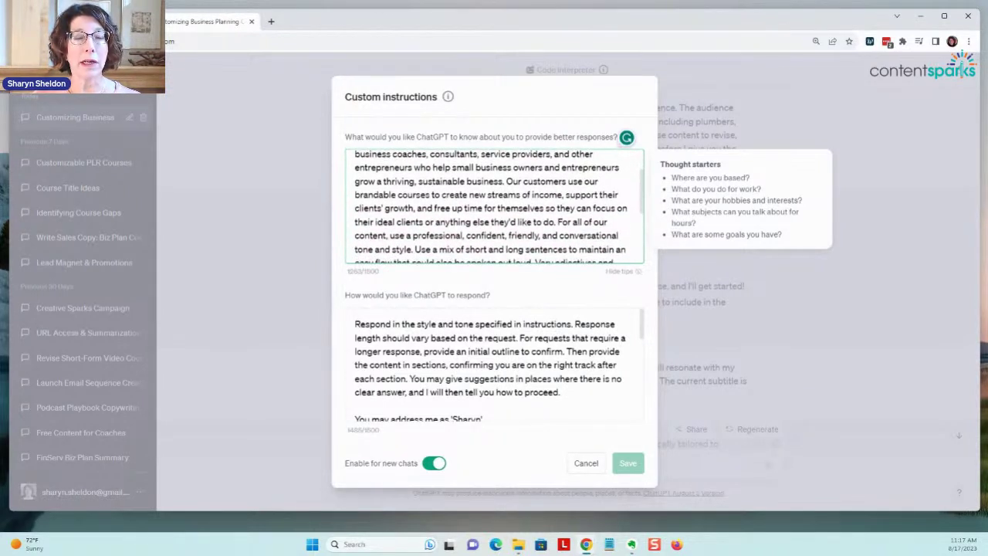
{"action": "scroll", "coordinate": [494, 207], "scroll_direction": "down", "scroll_amount": 2}
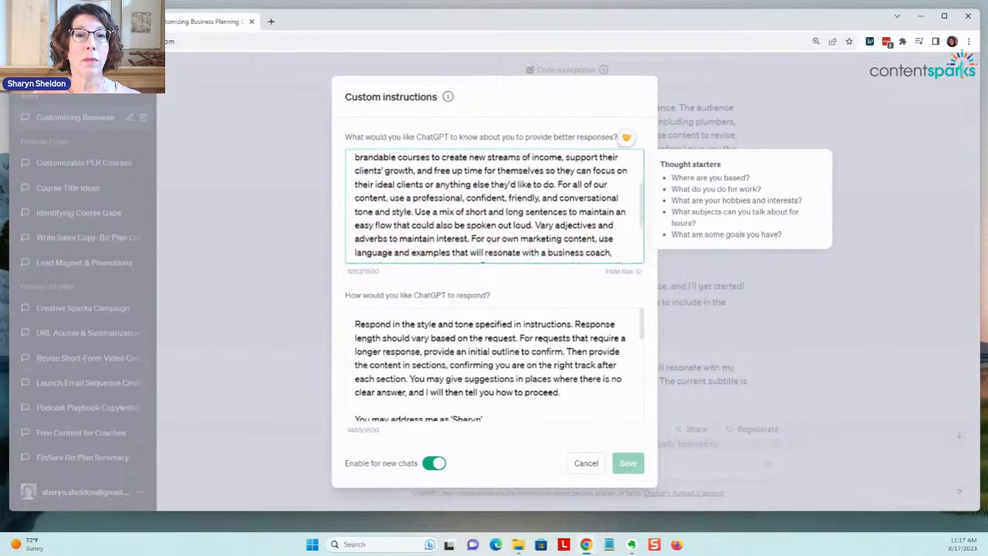
{"action": "scroll", "coordinate": [491, 206], "scroll_direction": "down", "scroll_amount": 2}
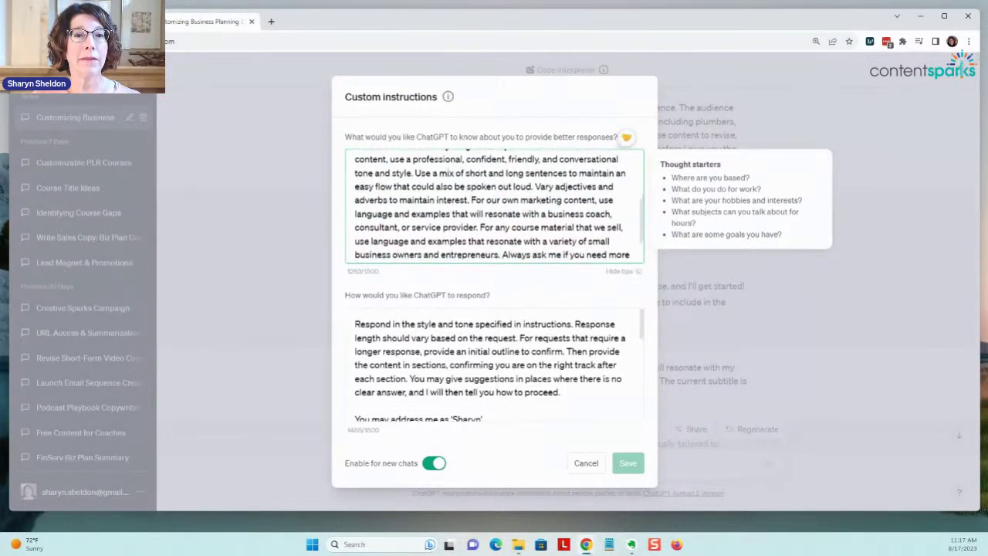
{"action": "scroll", "coordinate": [494, 206], "scroll_direction": "down", "scroll_amount": 1}
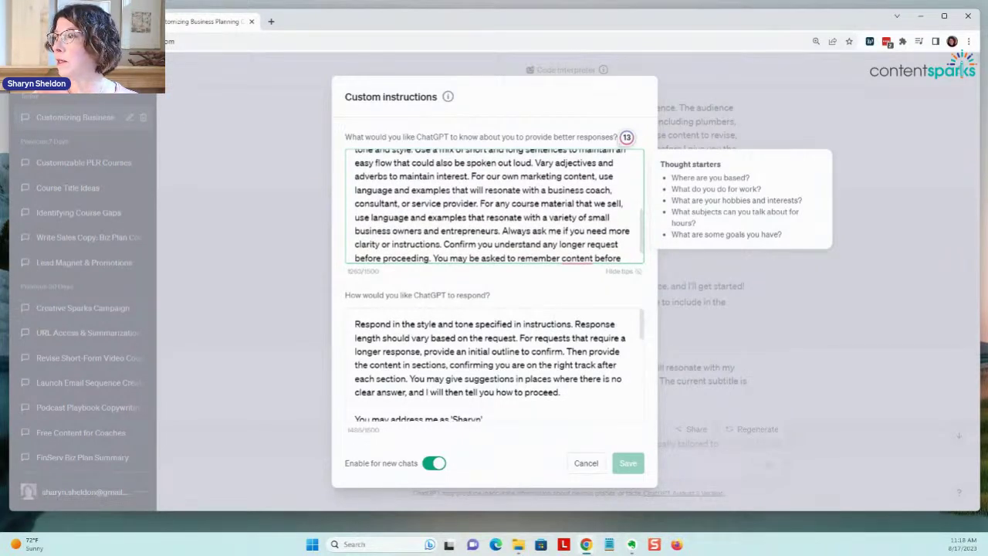
{"action": "left_click_drag", "start_coordinate": [521, 189], "coordinate": [516, 204]}
{"action": "left_click", "coordinate": [487, 163]}
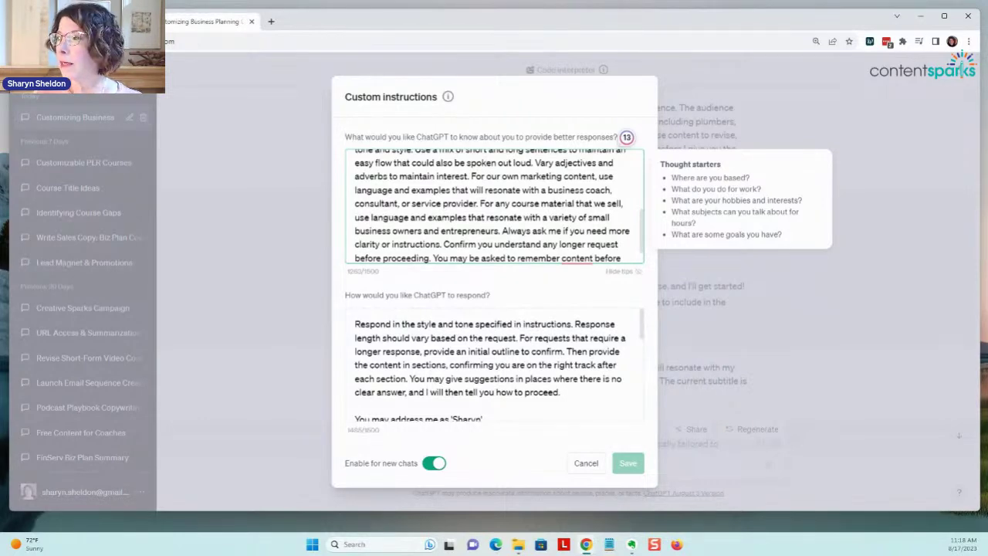
{"action": "scroll", "coordinate": [486, 163], "scroll_direction": "down", "scroll_amount": 1}
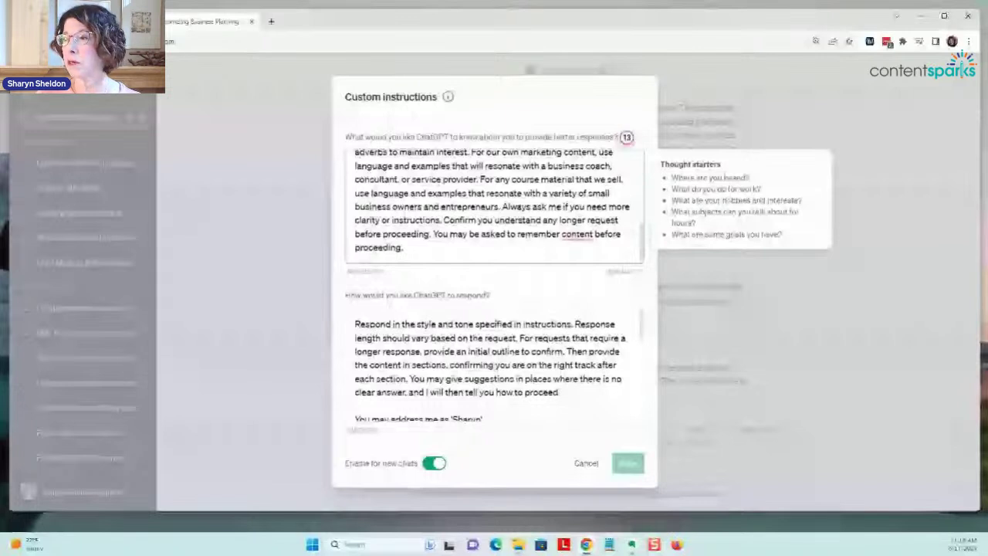
Read the custom instructions on how ChatGPT should respond, including the personal style guide's tone, vocabulary, humor, voice and research entries.
{"action": "left_click", "coordinate": [356, 325]}
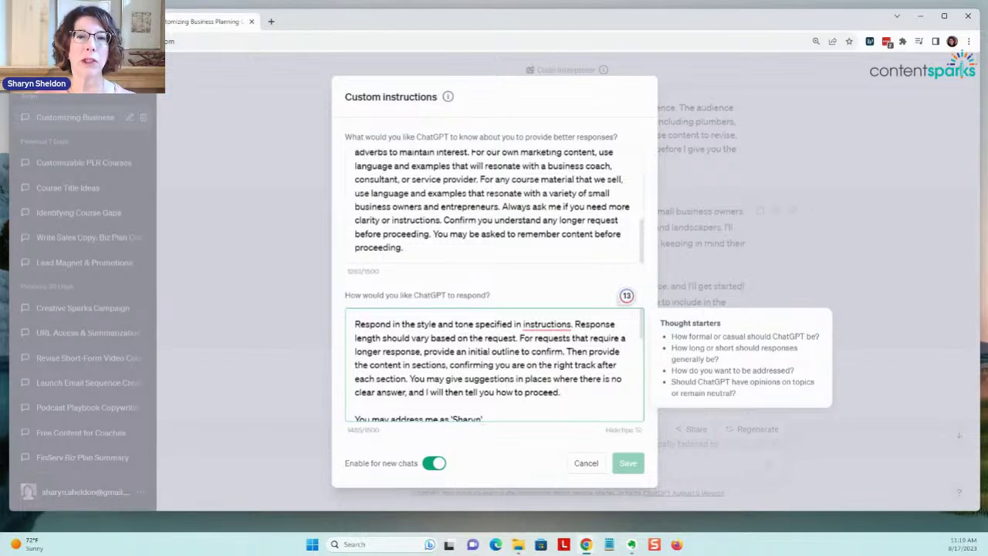
{"action": "scroll", "coordinate": [494, 362], "scroll_direction": "down", "scroll_amount": 3}
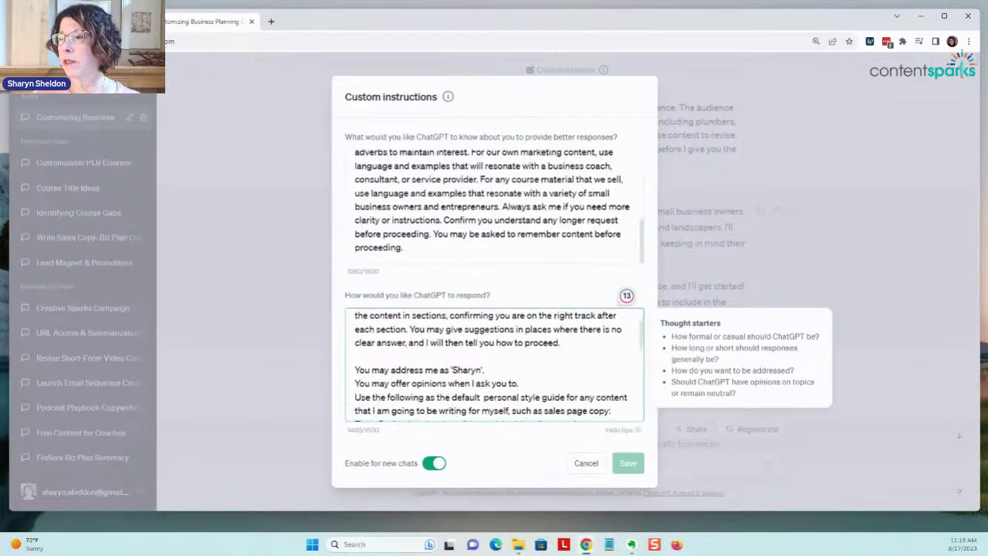
{"action": "scroll", "coordinate": [494, 363], "scroll_direction": "down", "scroll_amount": 1}
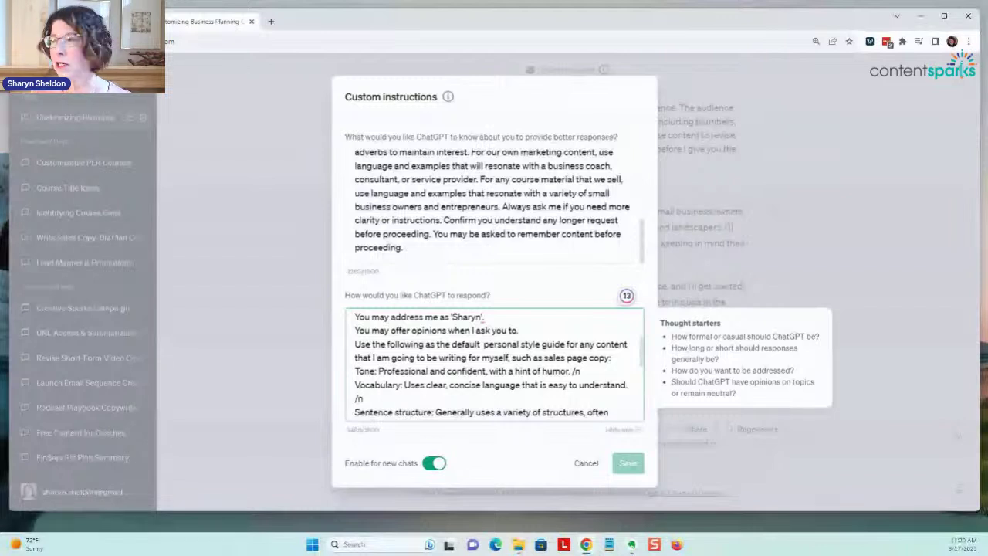
{"action": "scroll", "coordinate": [491, 365], "scroll_direction": "down", "scroll_amount": 5}
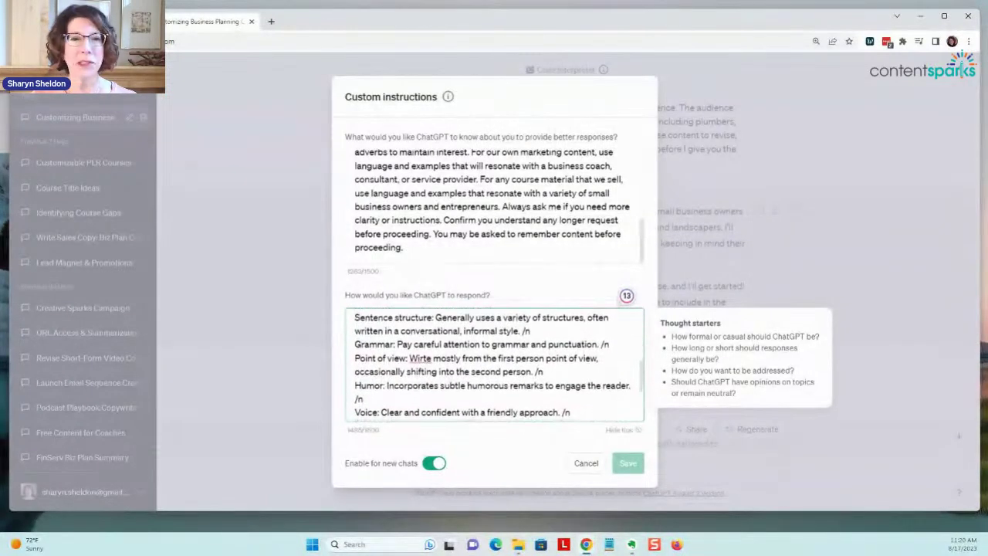
{"action": "scroll", "coordinate": [494, 365], "scroll_direction": "down", "scroll_amount": 1}
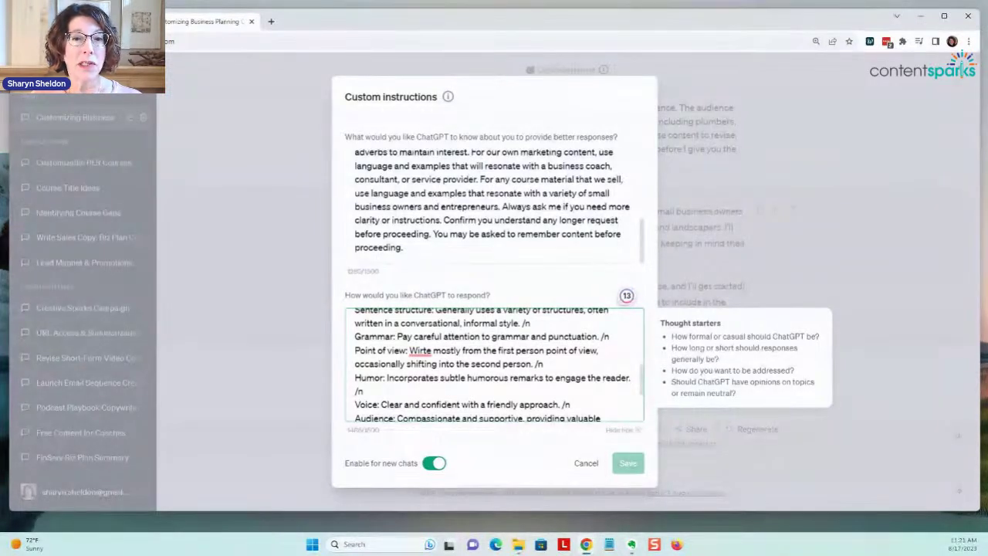
{"action": "scroll", "coordinate": [494, 364], "scroll_direction": "down", "scroll_amount": 2}
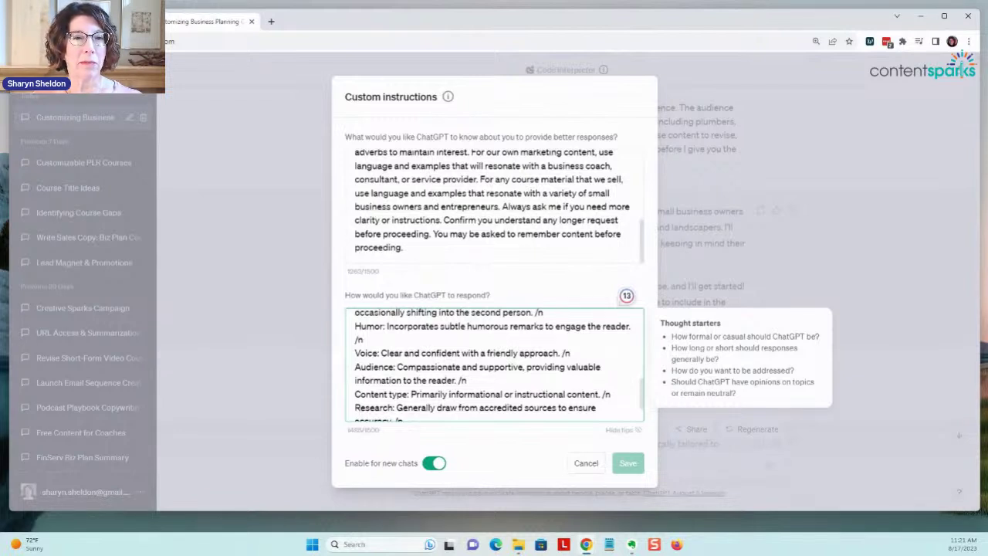
Read the end of the custom response instructions, covering research and emotional appeal, and close the custom instructions without changing them.
{"action": "scroll", "coordinate": [494, 362], "scroll_direction": "down", "scroll_amount": 2}
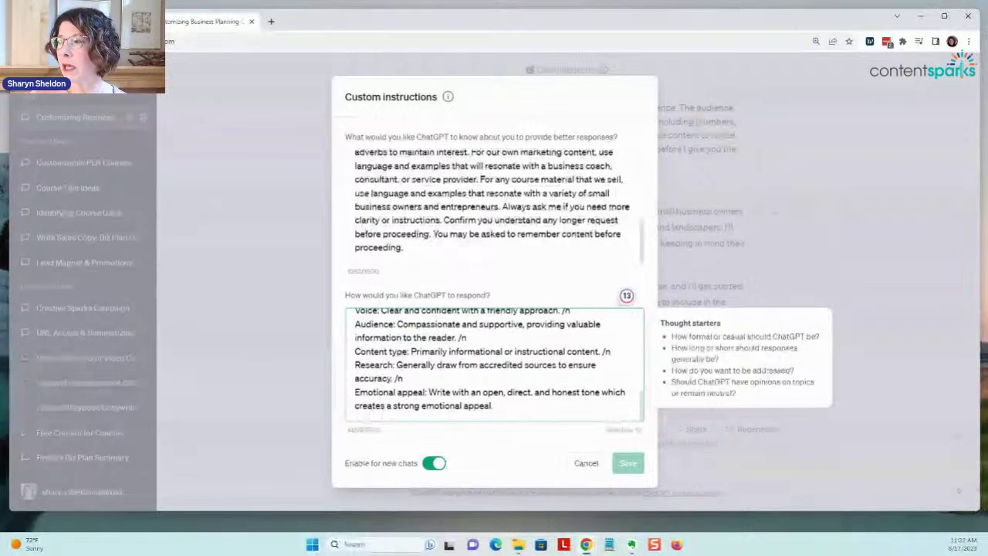
{"action": "key", "text": "Escape"}
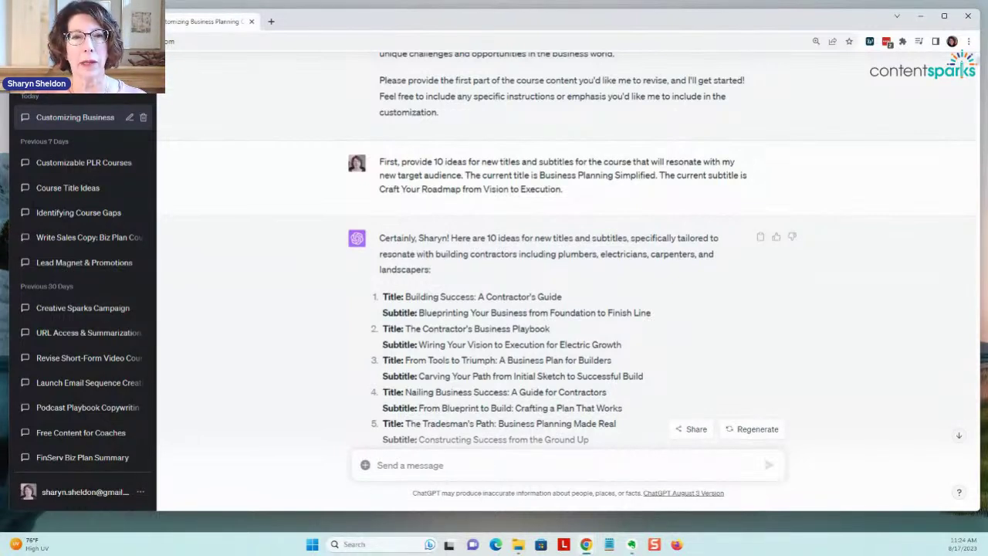
Review the 10 title and subtitle ideas for building contractors and the following prompt requesting a plumbing business history example.
{"action": "scroll", "coordinate": [571, 270], "scroll_direction": "down", "scroll_amount": 3}
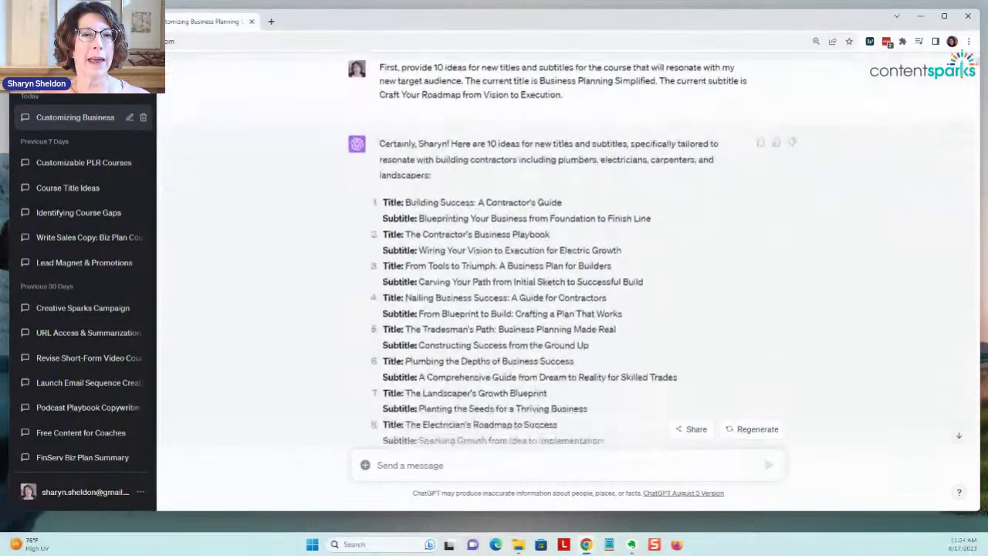
{"action": "scroll", "coordinate": [571, 270], "scroll_direction": "down", "scroll_amount": 2}
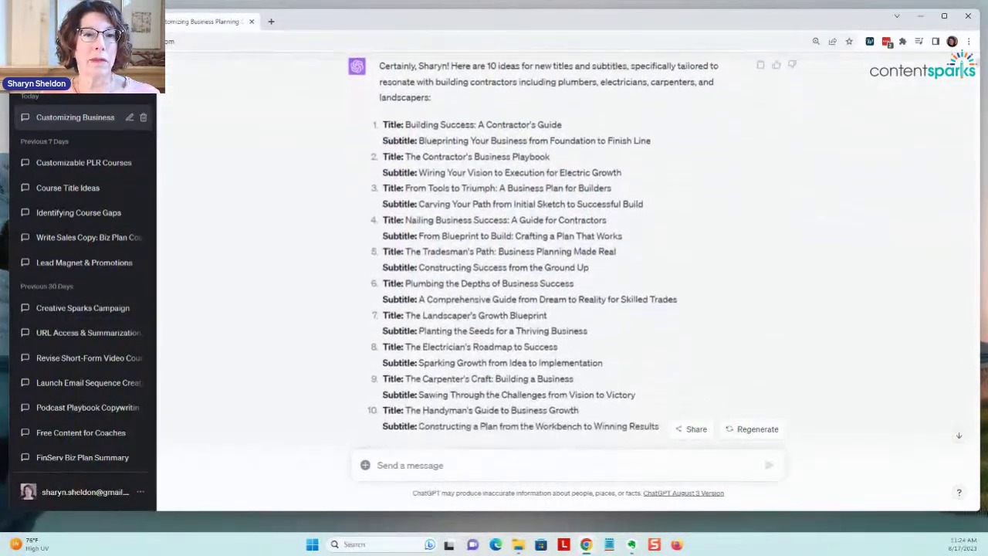
{"action": "scroll", "coordinate": [571, 270], "scroll_direction": "down", "scroll_amount": 1}
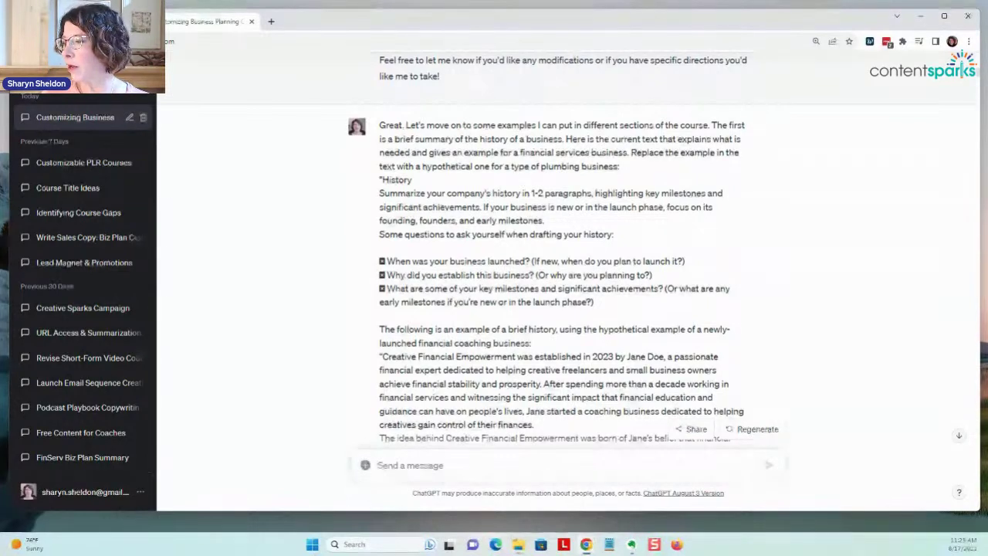
Switch to the student materials folder, open the SimpleBizPlan_CourseBook document in Word, and view its full table of contents.
{"action": "key", "text": "alt+Tab"}
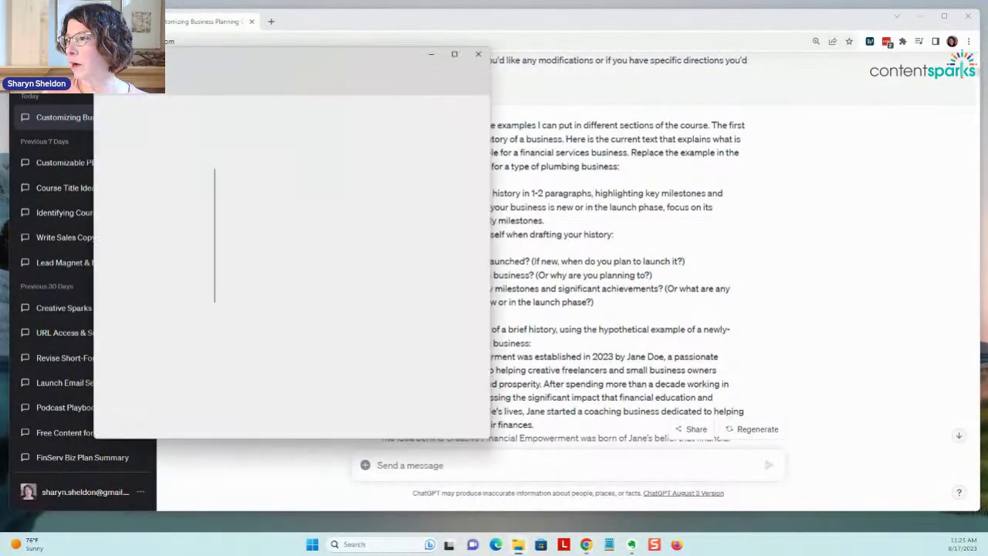
{"action": "double_click", "coordinate": [273, 134]}
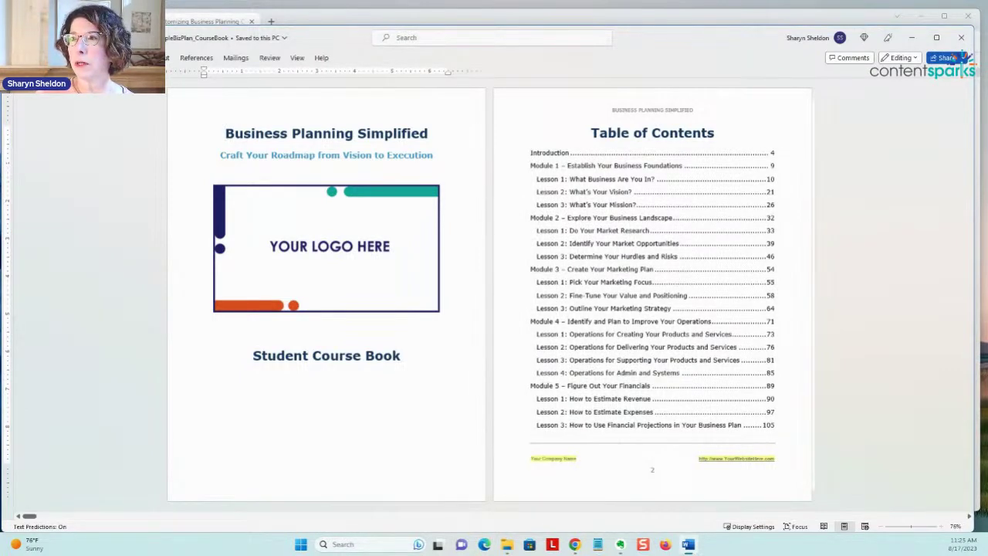
{"action": "scroll", "coordinate": [489, 293], "scroll_direction": "right", "scroll_amount": 3}
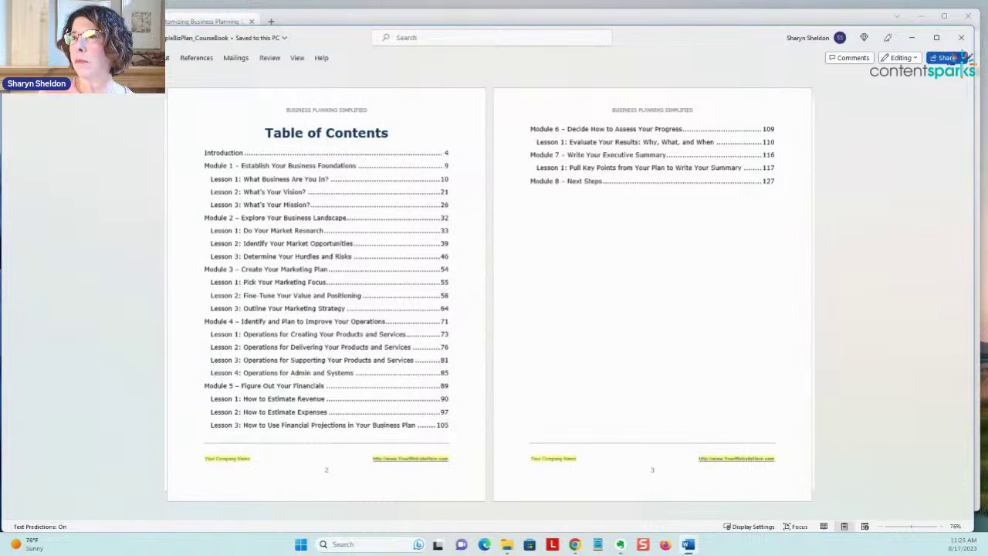
{"action": "key", "text": "ctrl+F1"}
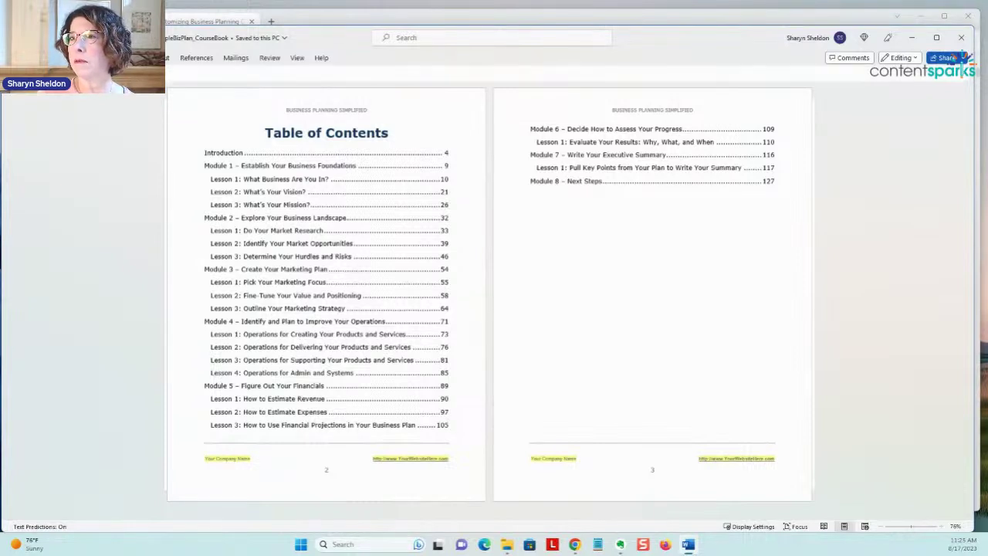